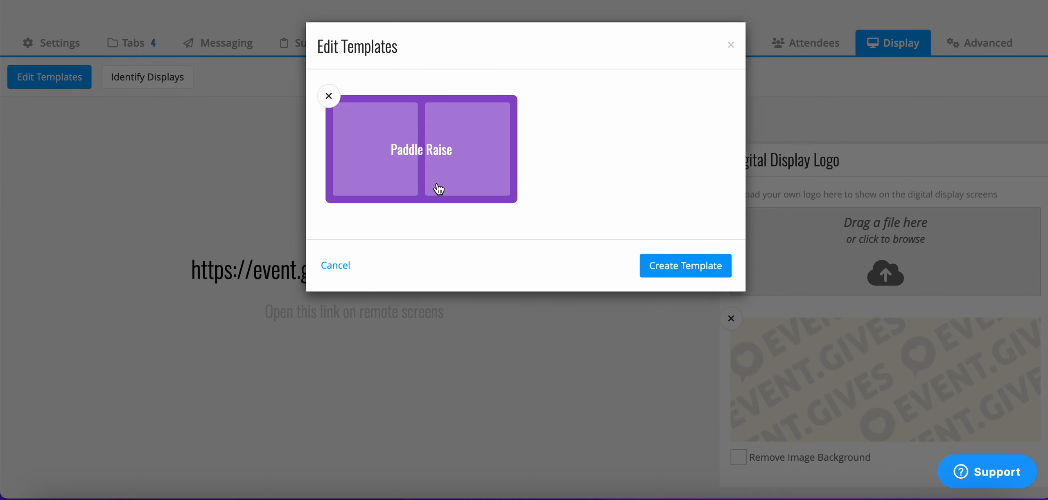
- Create a Two Column template and add a Shoutouts block for paid donations and pledges to its left column
{"action": "left_click", "coordinate": [687, 271]}
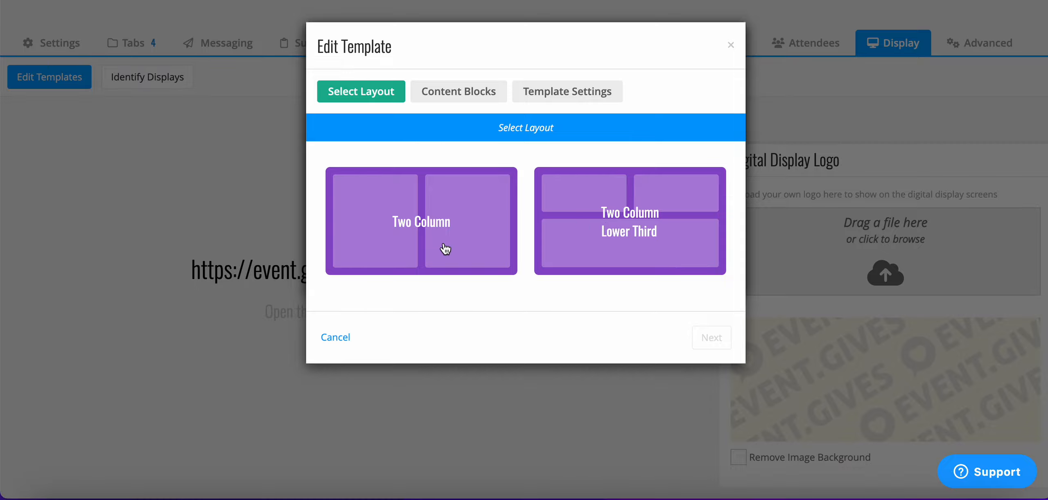
{"action": "left_click", "coordinate": [435, 231]}
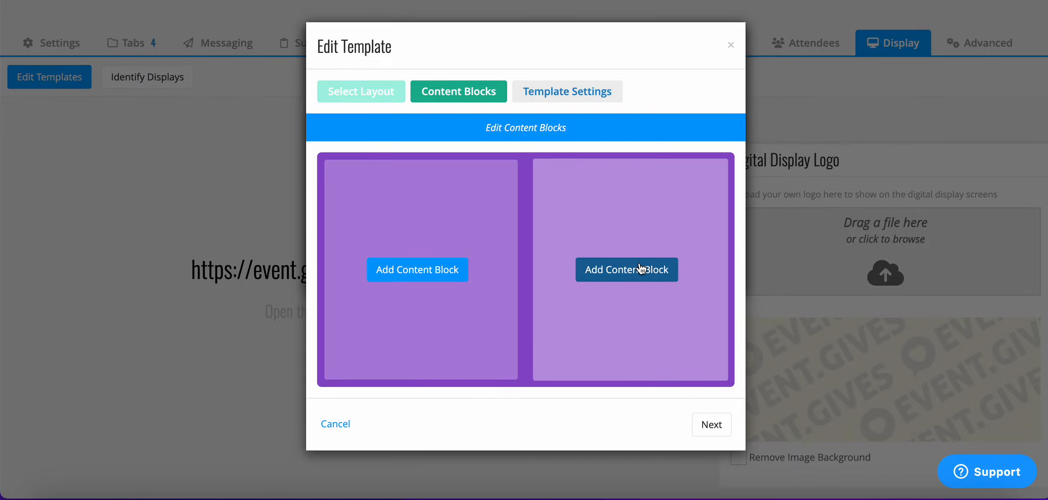
{"action": "left_click", "coordinate": [429, 279]}
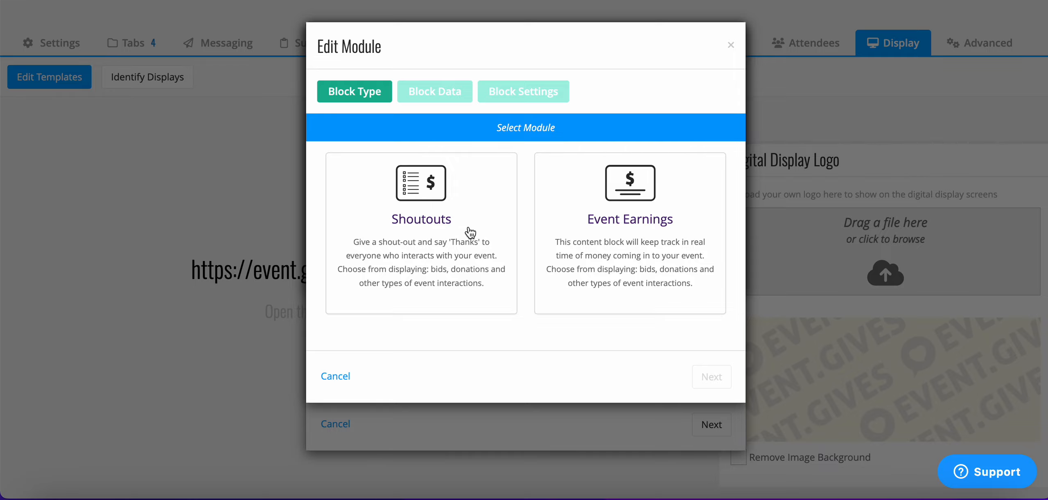
{"action": "left_click", "coordinate": [411, 247]}
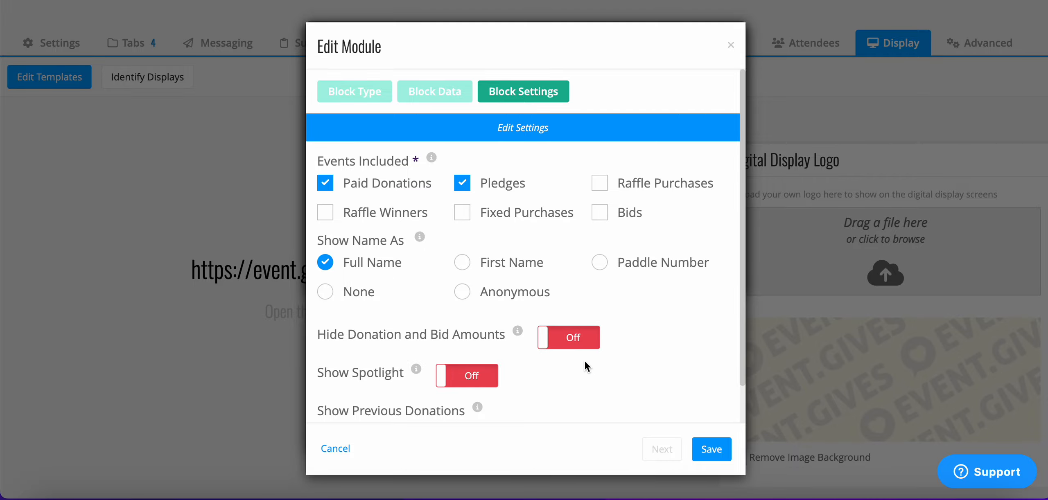
- Enable Show Spotlight and Show Previous Donations for the Shoutouts block and save it
{"action": "scroll", "coordinate": [554, 405], "scroll_direction": "down", "scroll_amount": 2}
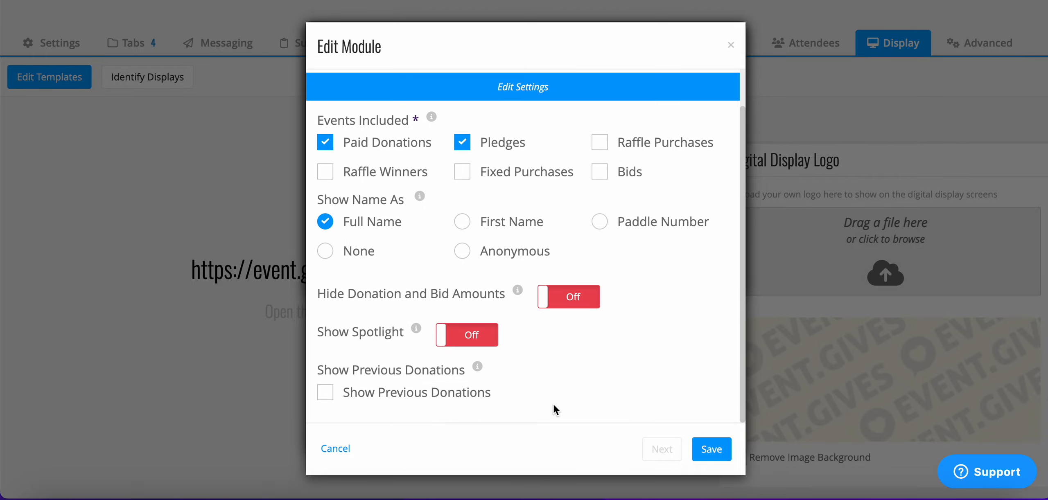
{"action": "left_click", "coordinate": [471, 342]}
{"action": "mouse_move", "coordinate": [477, 368]}
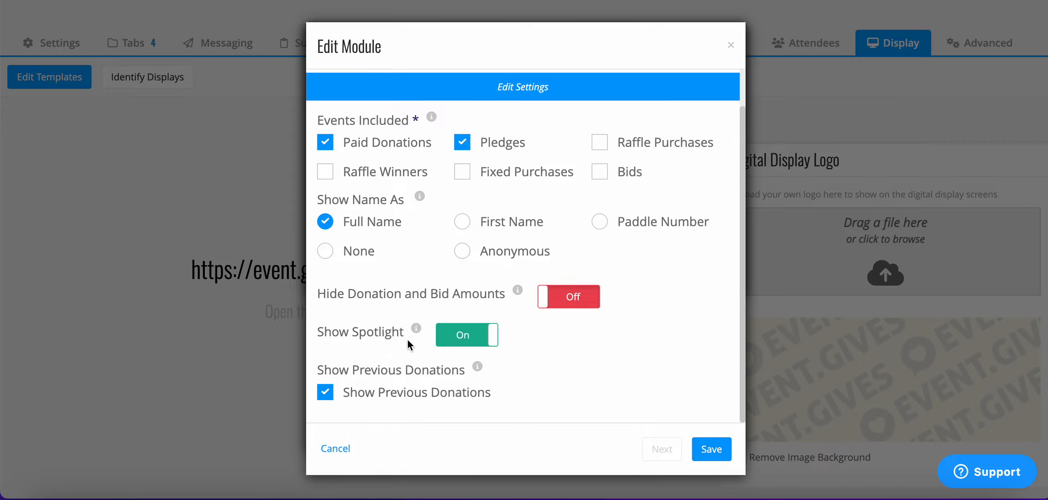
{"action": "left_click", "coordinate": [712, 449]}
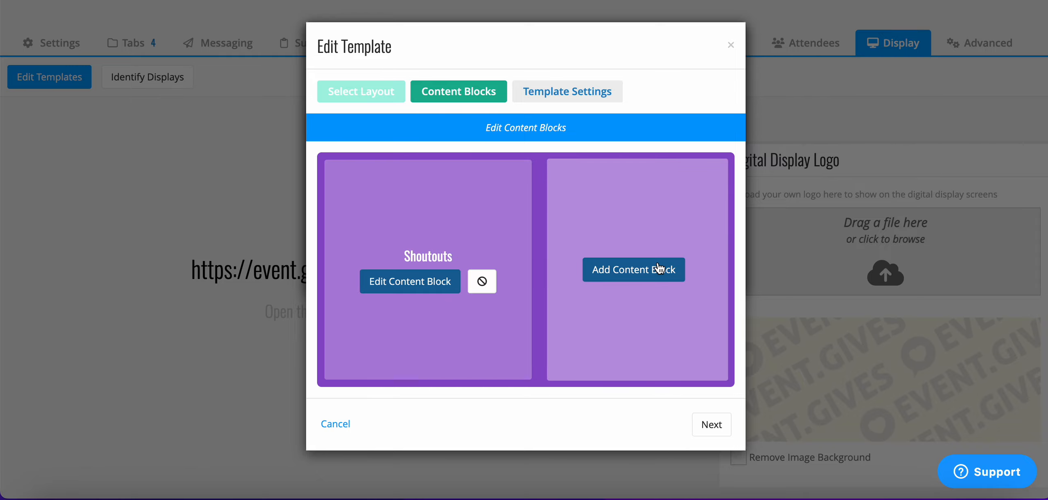
- Add an Event Earnings block to the right column that includes only paid donations and pledges
{"action": "left_click", "coordinate": [654, 282]}
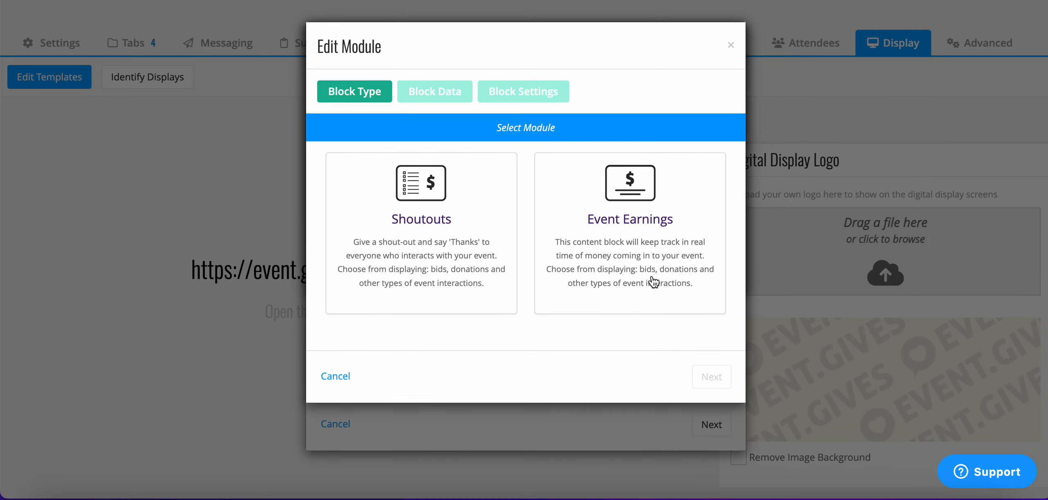
{"action": "left_click", "coordinate": [675, 257]}
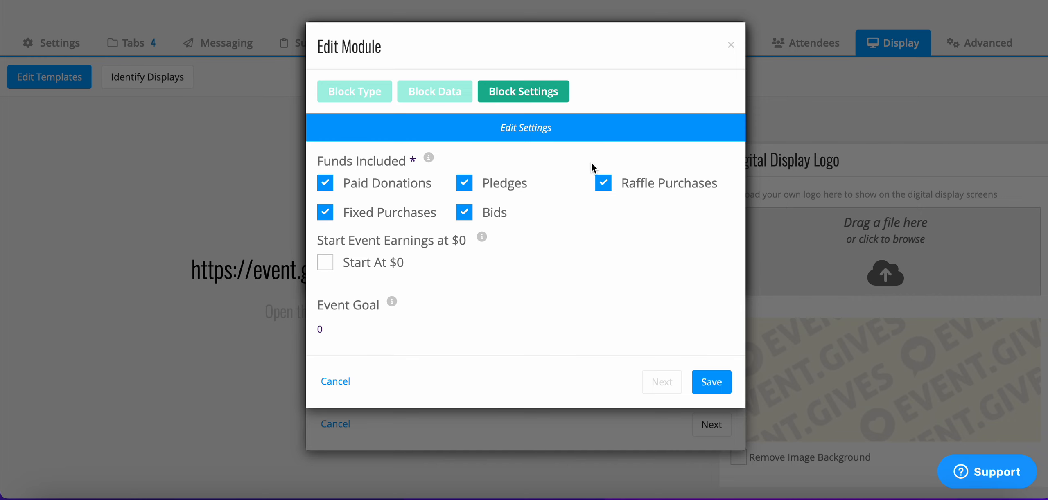
{"action": "left_click", "coordinate": [604, 185]}
{"action": "left_click", "coordinate": [464, 212]}
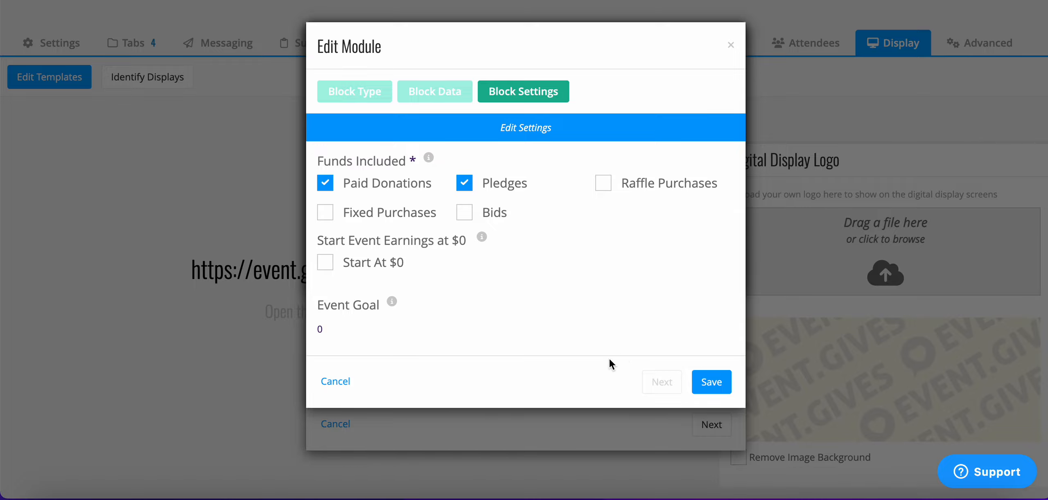
{"action": "left_click", "coordinate": [712, 383]}
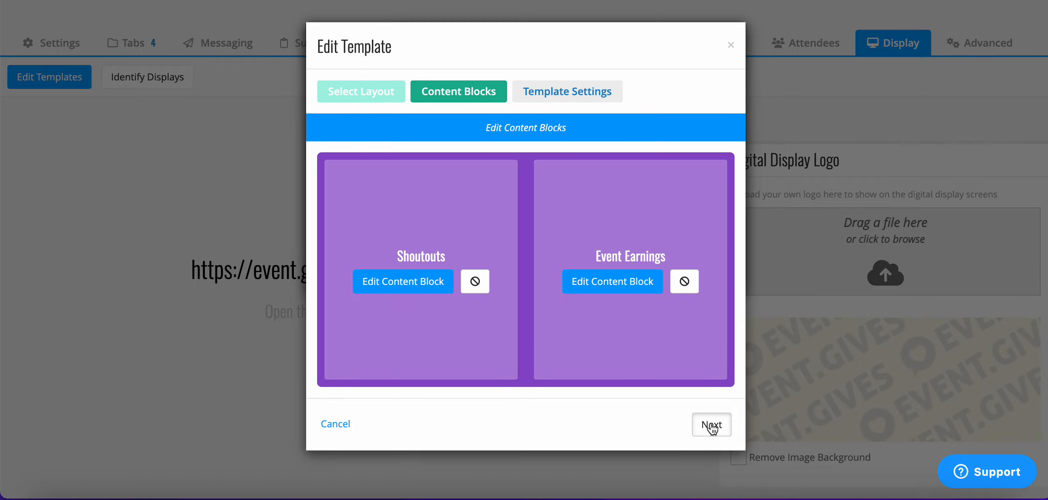
- Name the template "Paddle Raise 2026", create it and close the template list
{"action": "left_click", "coordinate": [712, 426]}
{"action": "left_click", "coordinate": [633, 193]}
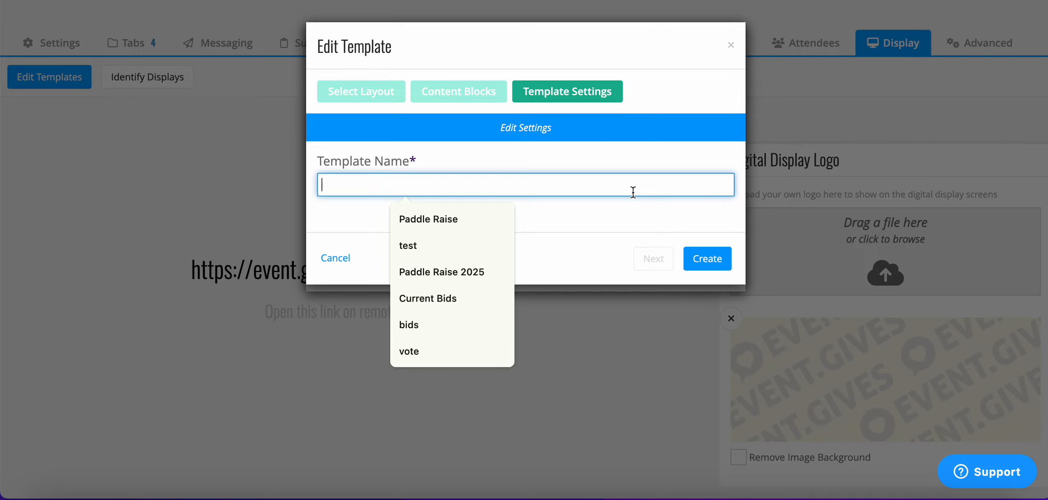
{"action": "type", "text": "Paddle "}
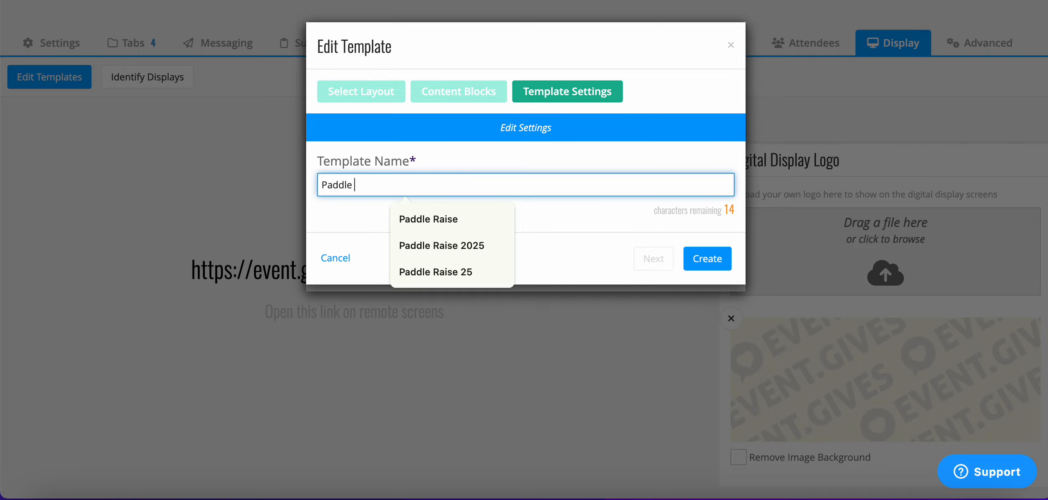
{"action": "type", "text": " Raise 2026"}
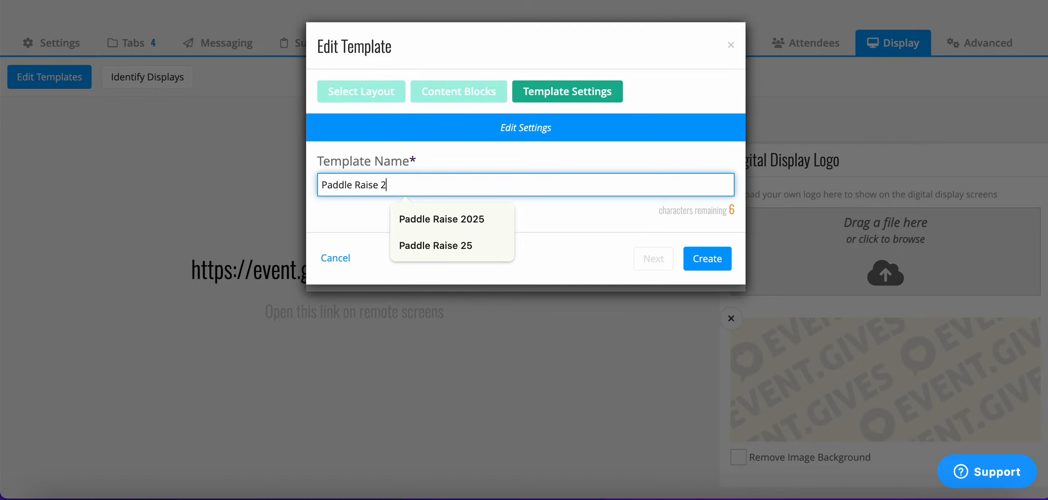
{"action": "left_click", "coordinate": [713, 265]}
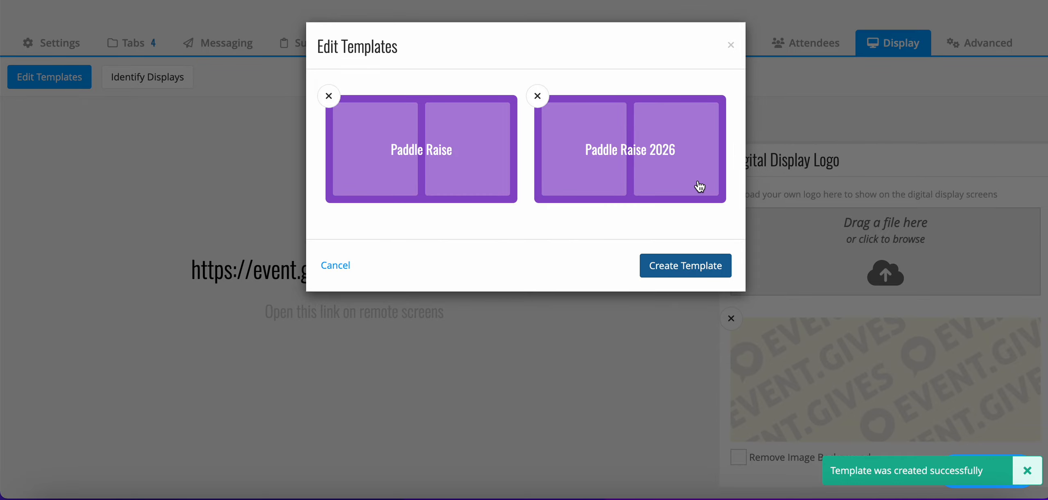
{"action": "left_click", "coordinate": [731, 45]}
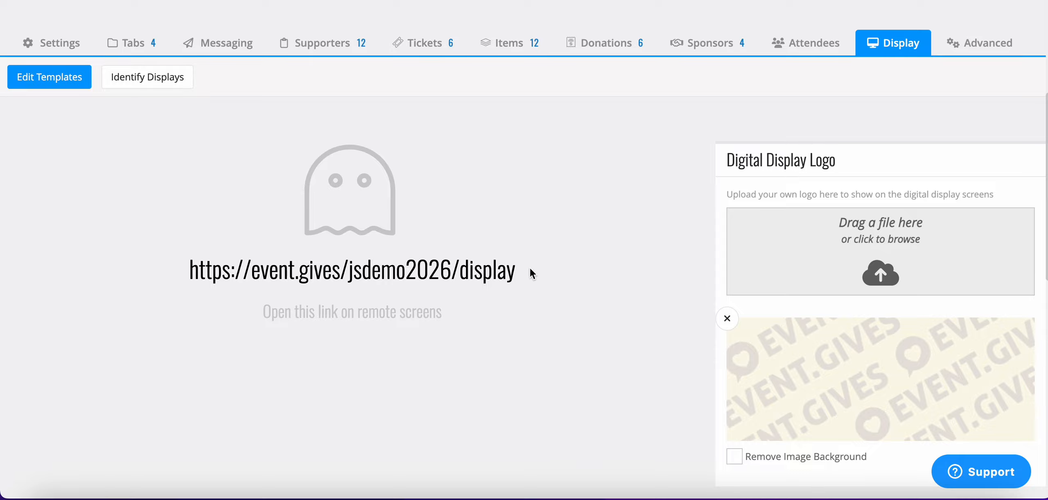
- Copy the event's remote display link and open it in a new browser tab
{"action": "left_click_drag", "start_coordinate": [529, 267], "coordinate": [182, 258]}
{"action": "key", "text": "ctrl+c"}
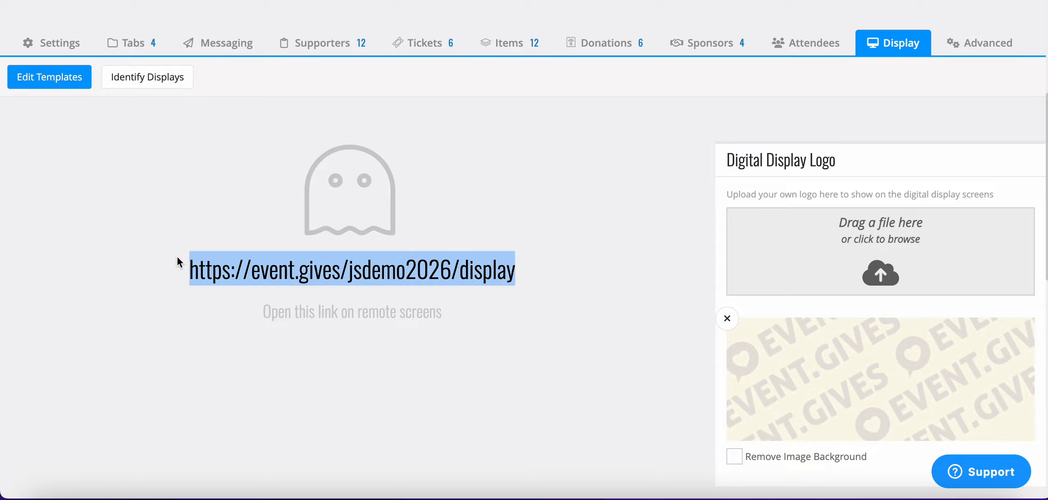
{"action": "key", "text": "ctrl+t"}
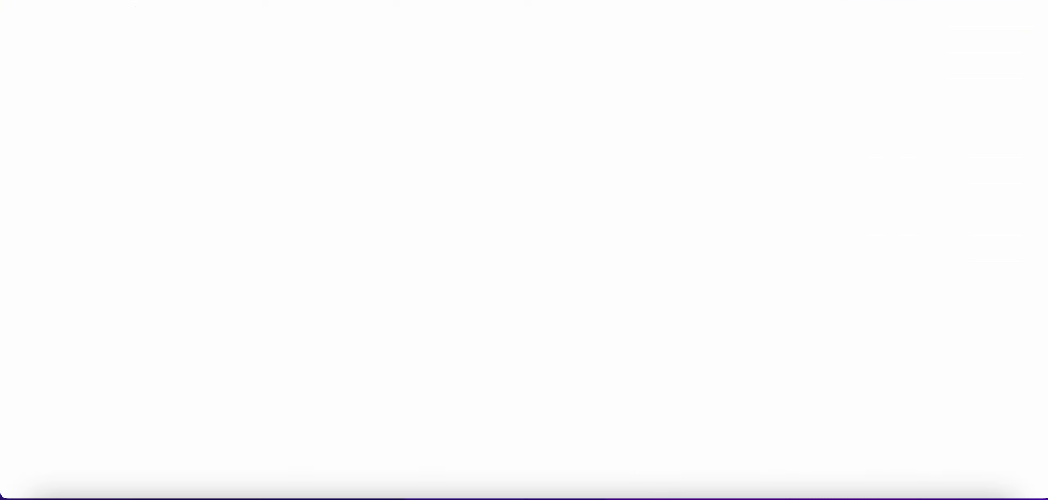
{"action": "key", "text": "ctrl+v"}
{"action": "key", "text": "Return"}
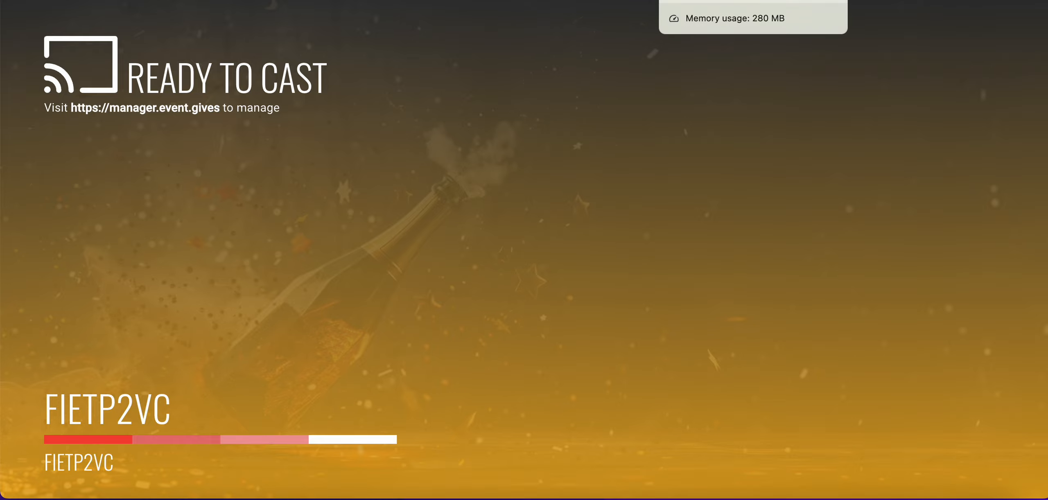
- Return to the event manager, push the Paddle Raise 2026 template to the connected display and clear that display's screen
{"action": "left_click", "coordinate": [709, 0]}
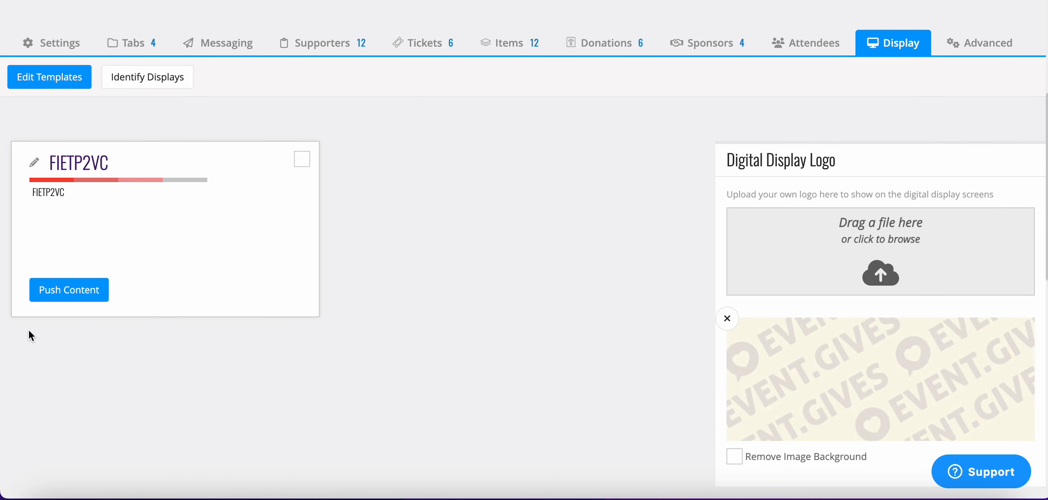
{"action": "left_click", "coordinate": [67, 292]}
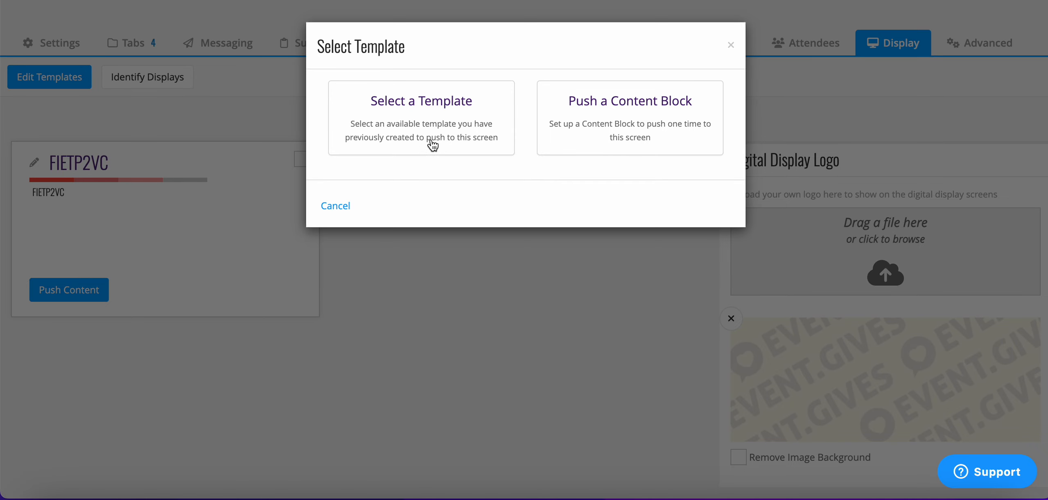
{"action": "left_click", "coordinate": [465, 122]}
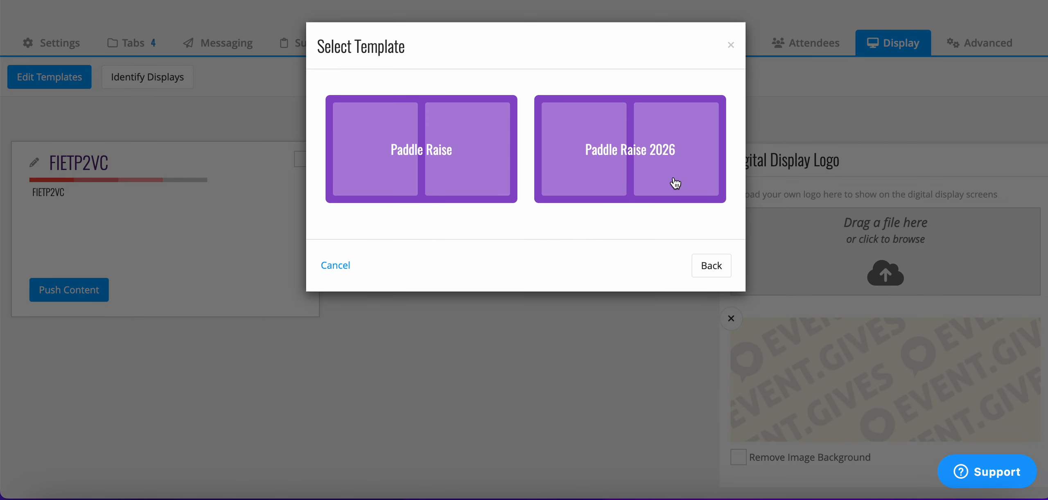
{"action": "left_click", "coordinate": [675, 183]}
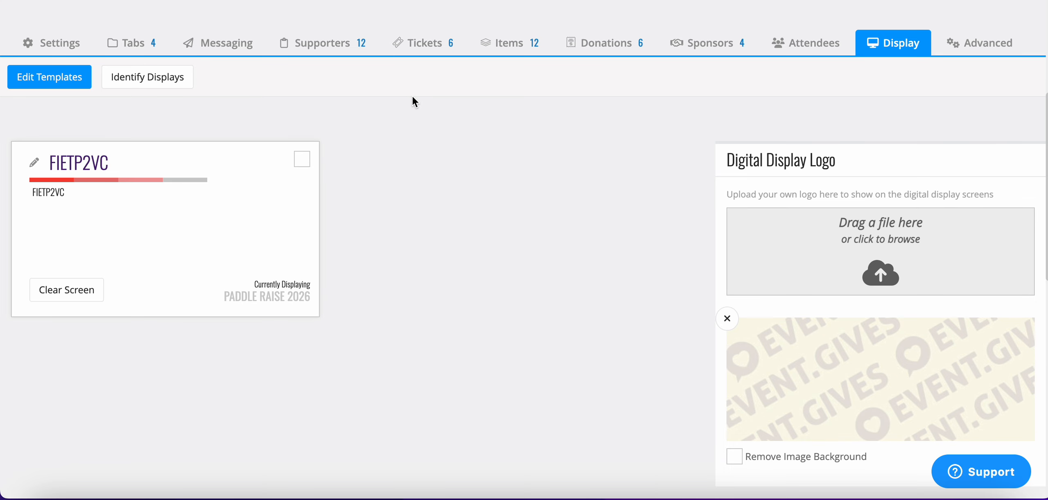
{"action": "left_click", "coordinate": [81, 301]}
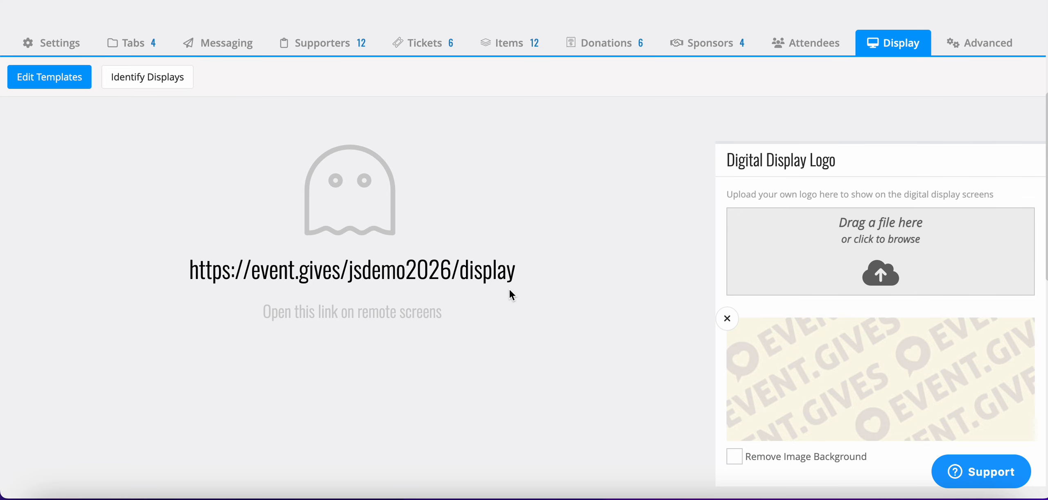
- Start another display template using the Two Column Lower Third layout
{"action": "left_click", "coordinate": [64, 87]}
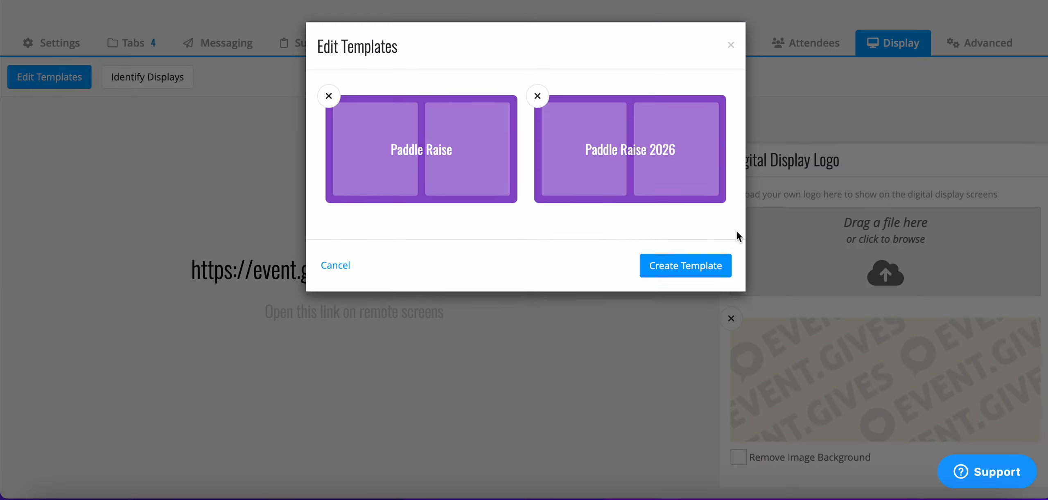
{"action": "left_click", "coordinate": [703, 267]}
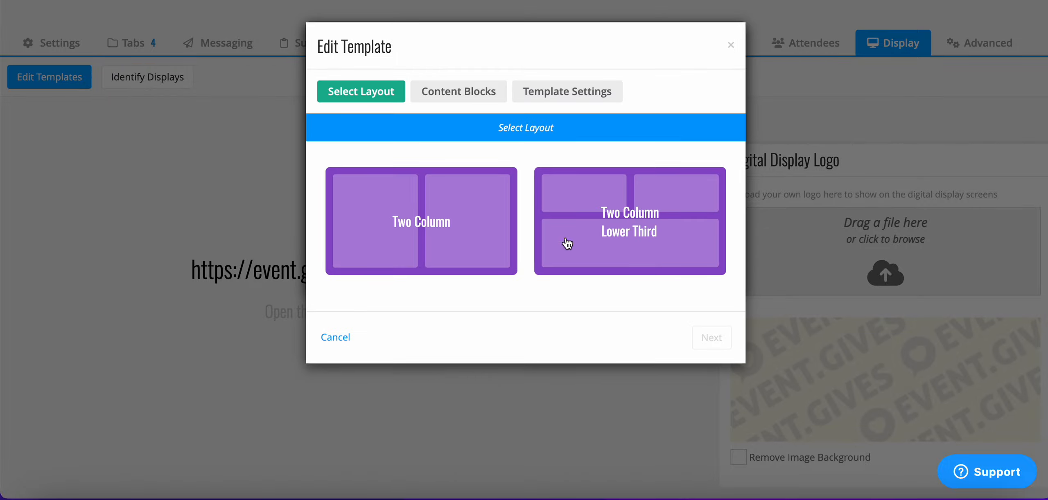
{"action": "left_click", "coordinate": [631, 223]}
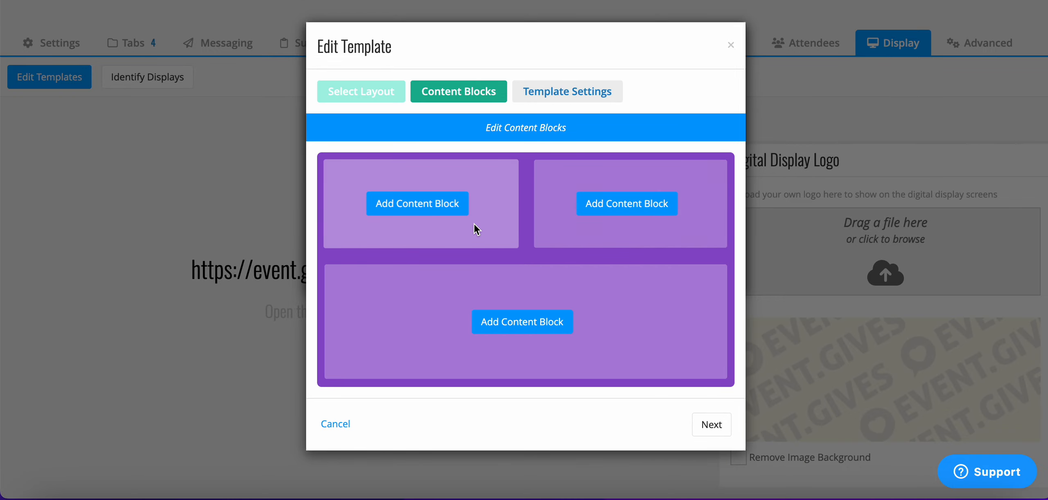
- Add a Shoutouts block to the template's upper-left area, including only bids and showing names as First Name
{"action": "left_click", "coordinate": [443, 210]}
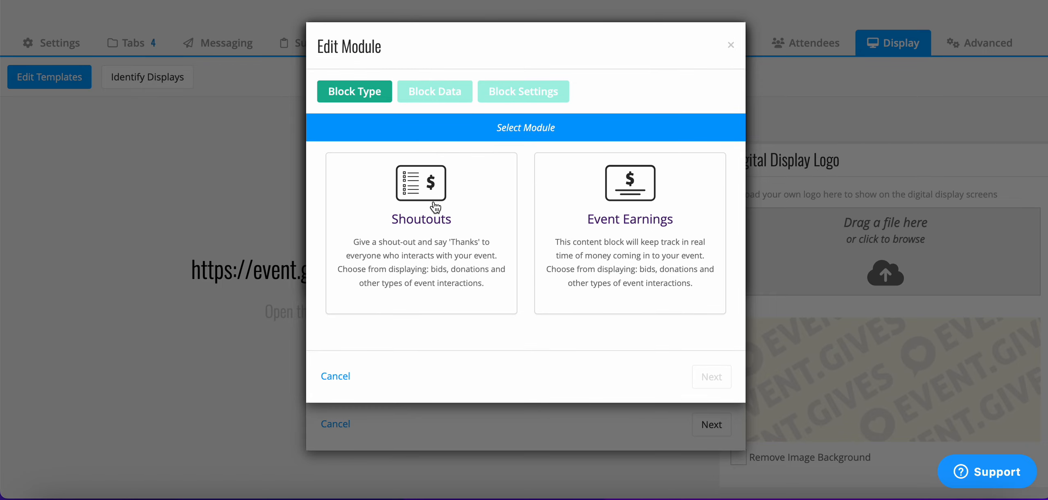
{"action": "left_click", "coordinate": [434, 207]}
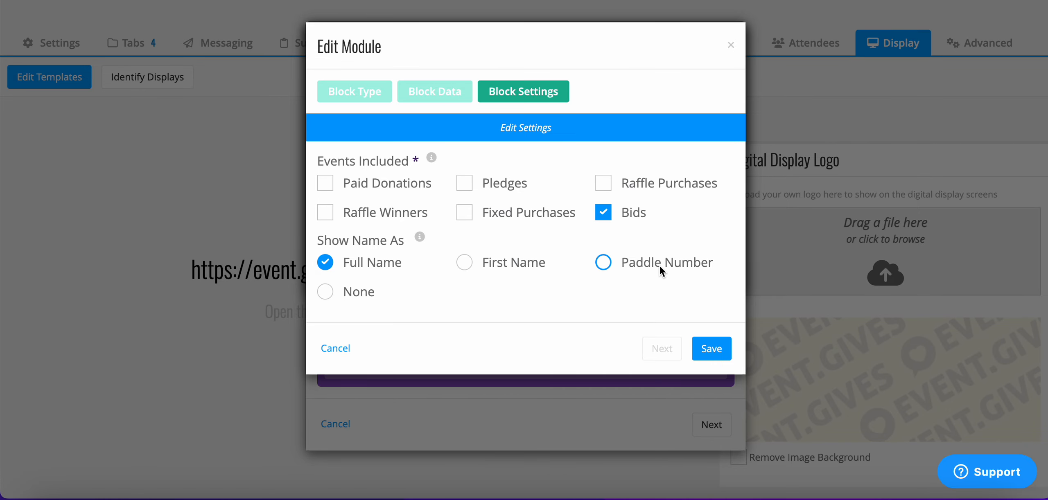
{"action": "left_click", "coordinate": [462, 264]}
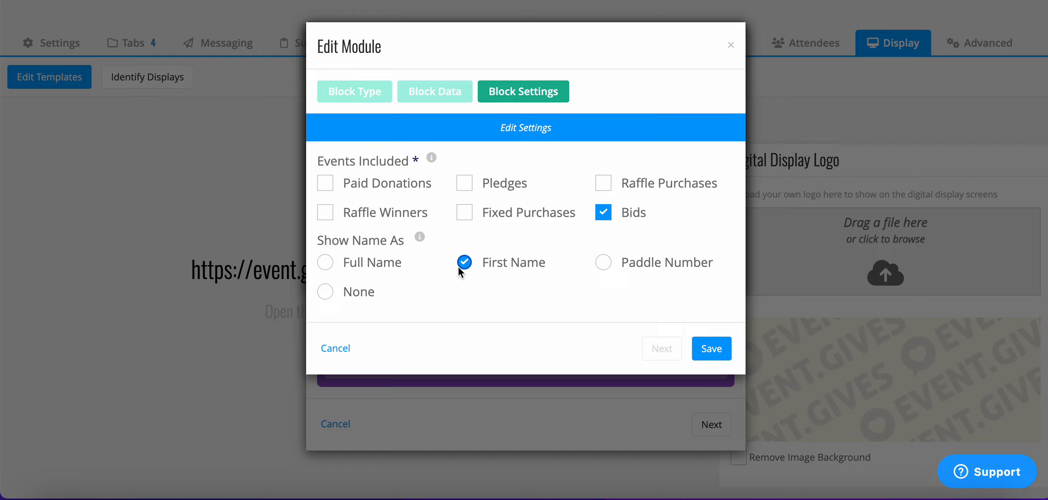
{"action": "left_click", "coordinate": [707, 351]}
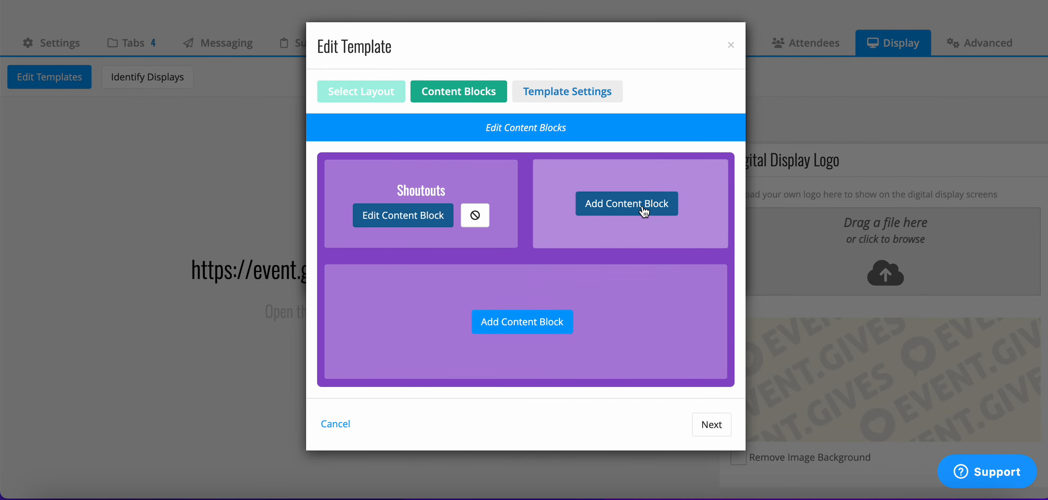
- Add an Event Earnings block to the template's upper-right area that includes only bids
{"action": "left_click", "coordinate": [644, 212]}
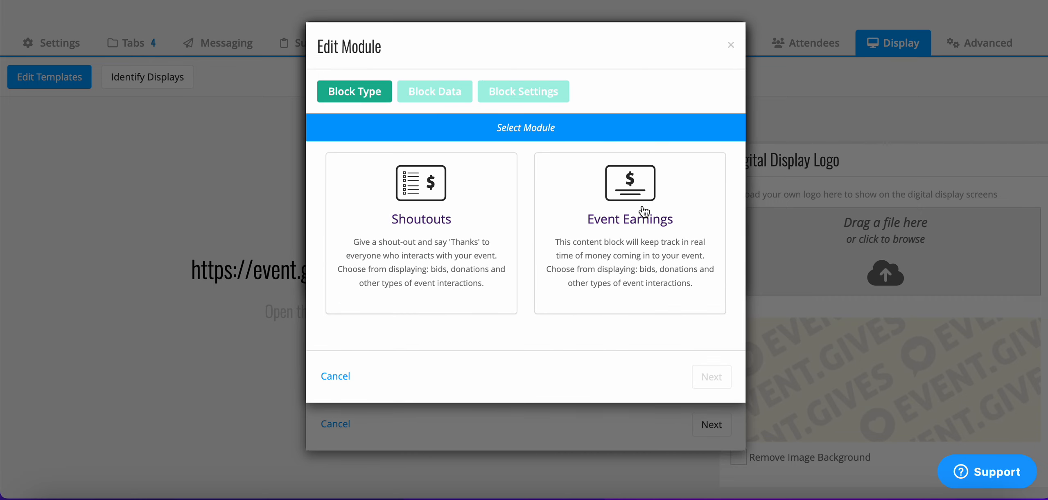
{"action": "left_click", "coordinate": [644, 211]}
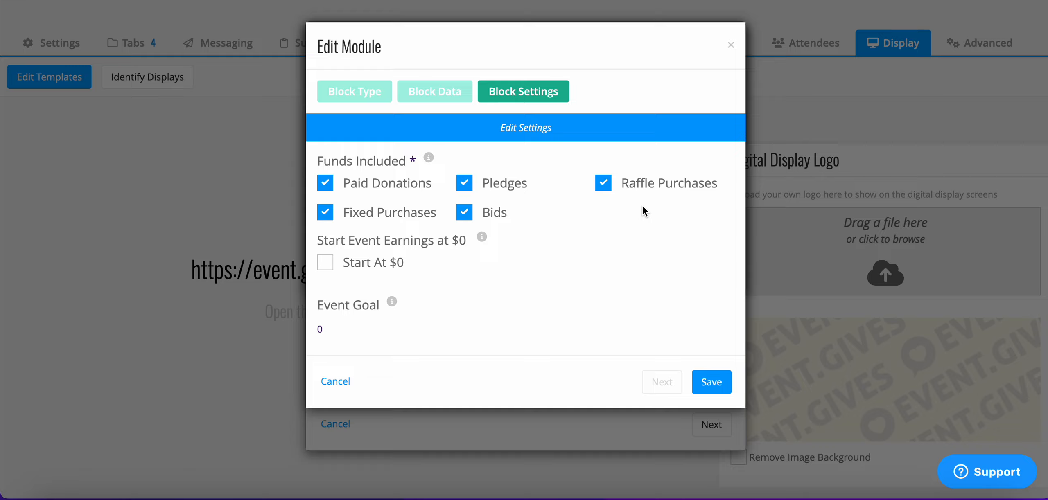
{"action": "left_click", "coordinate": [603, 183]}
{"action": "left_click", "coordinate": [465, 183]}
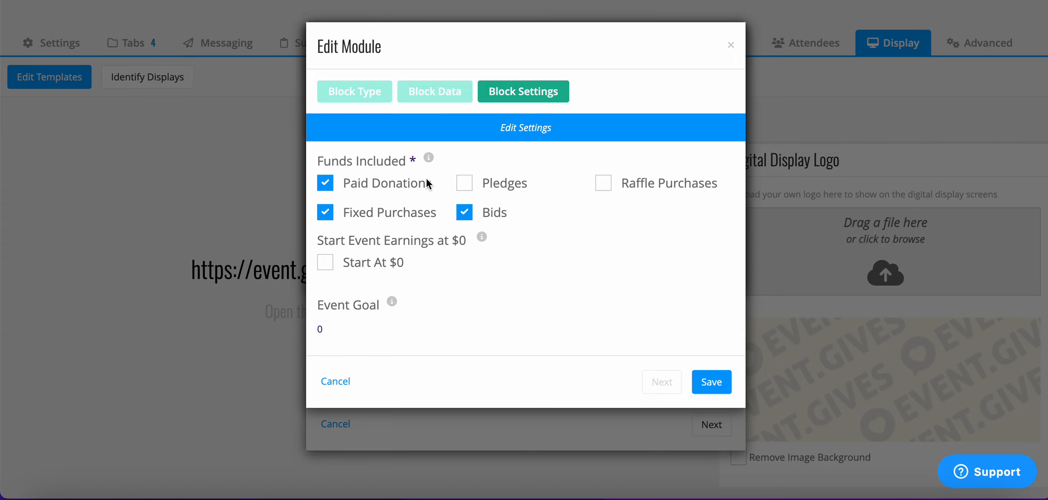
{"action": "left_click", "coordinate": [322, 186]}
{"action": "left_click", "coordinate": [322, 212]}
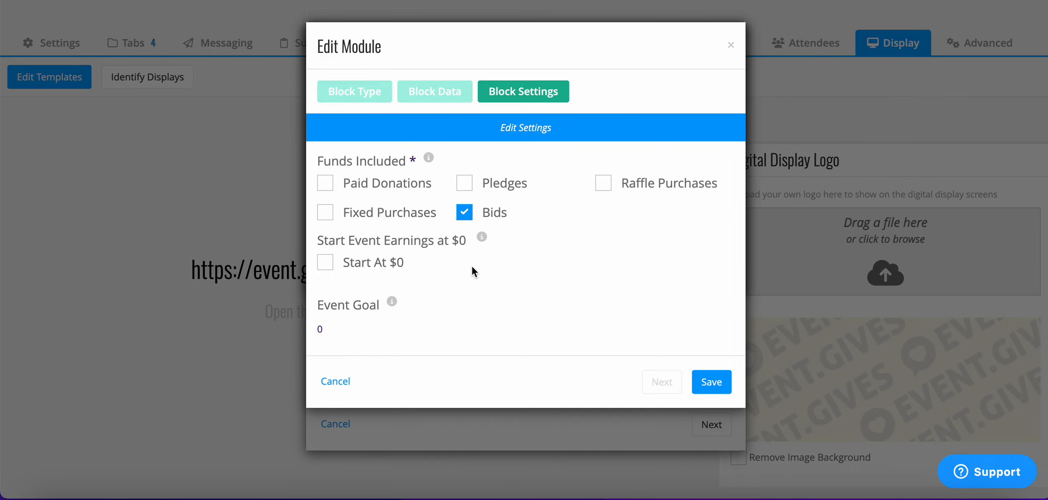
{"action": "left_click", "coordinate": [716, 392]}
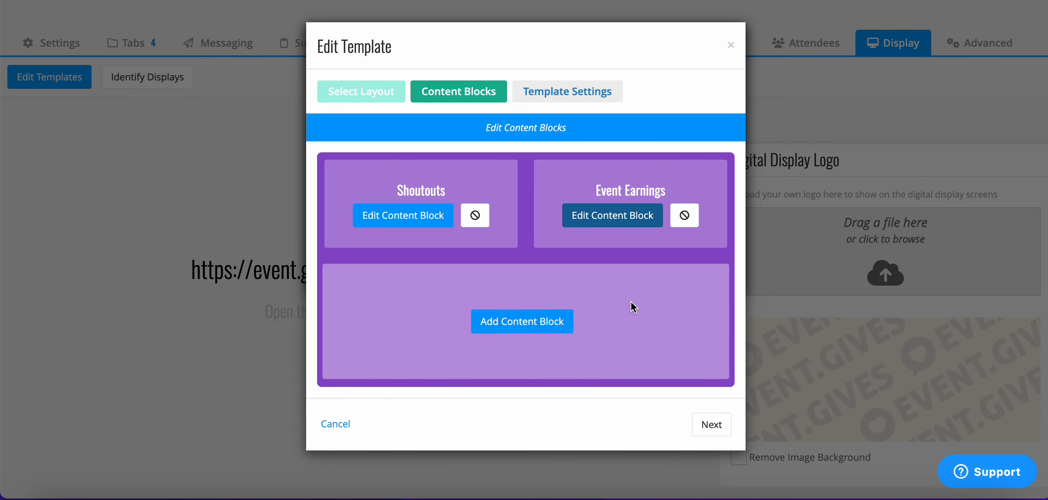
- Add an Item Rotator block to the template's lower area with every item except Bourbon Pull, 50/50 Raffle Ticket and 2 Nights in Palm Springs!
{"action": "left_click", "coordinate": [560, 332]}
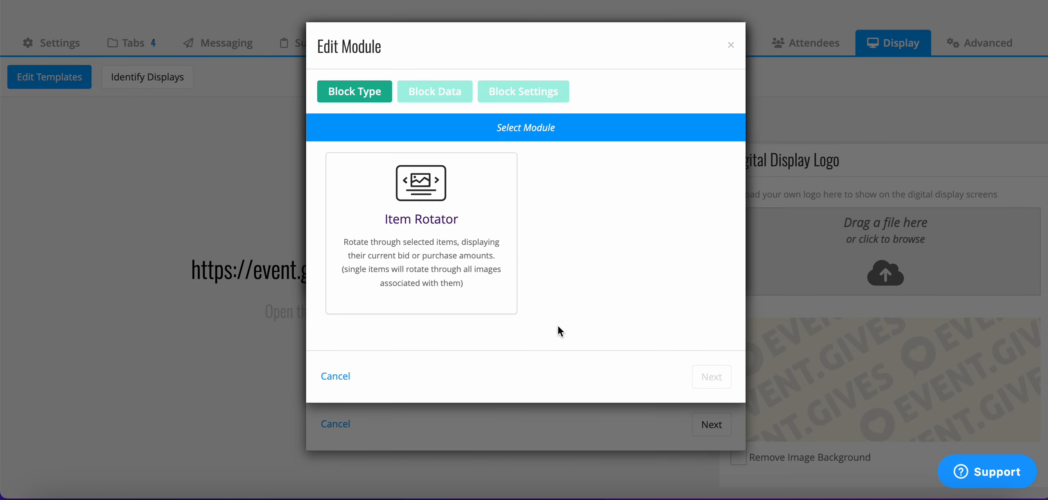
{"action": "left_click", "coordinate": [417, 254]}
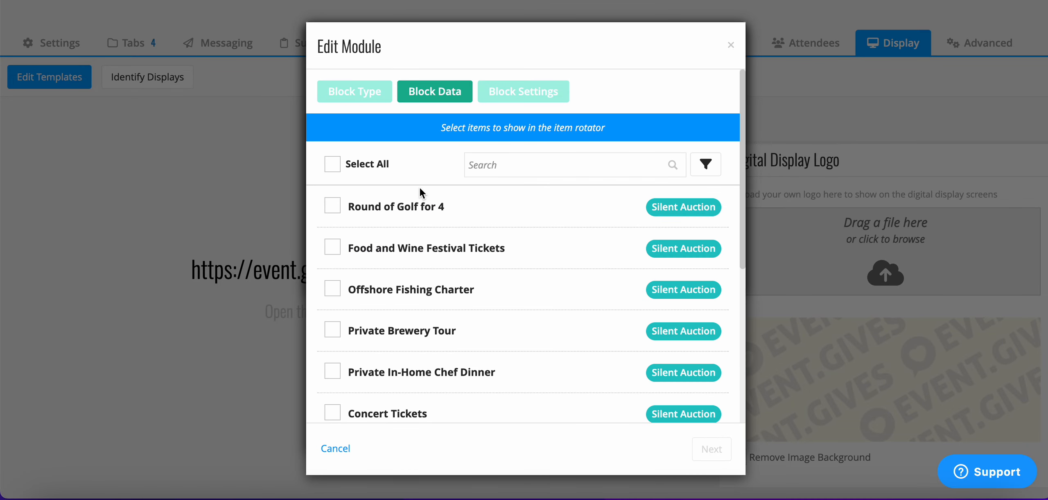
{"action": "left_click", "coordinate": [338, 164]}
{"action": "scroll", "coordinate": [410, 329], "scroll_direction": "down", "scroll_amount": 5}
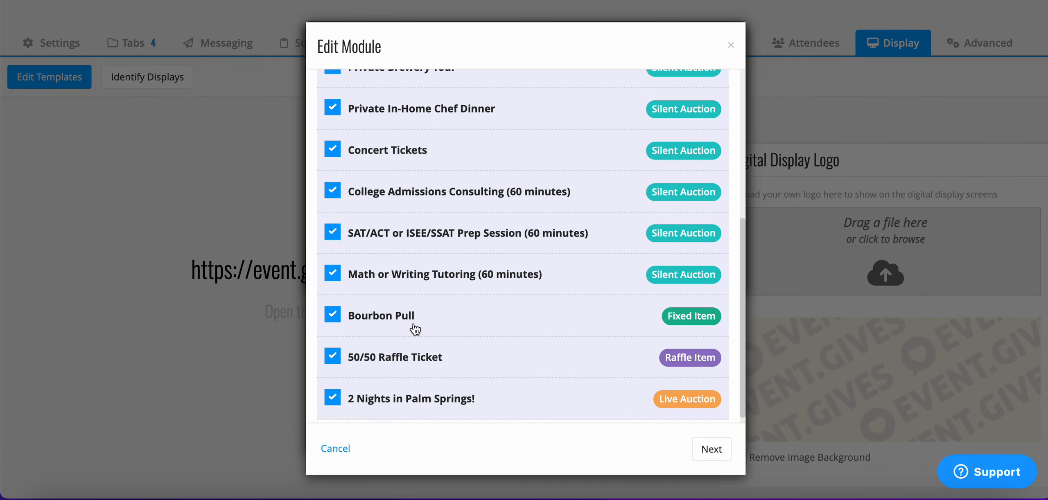
{"action": "left_click", "coordinate": [328, 309]}
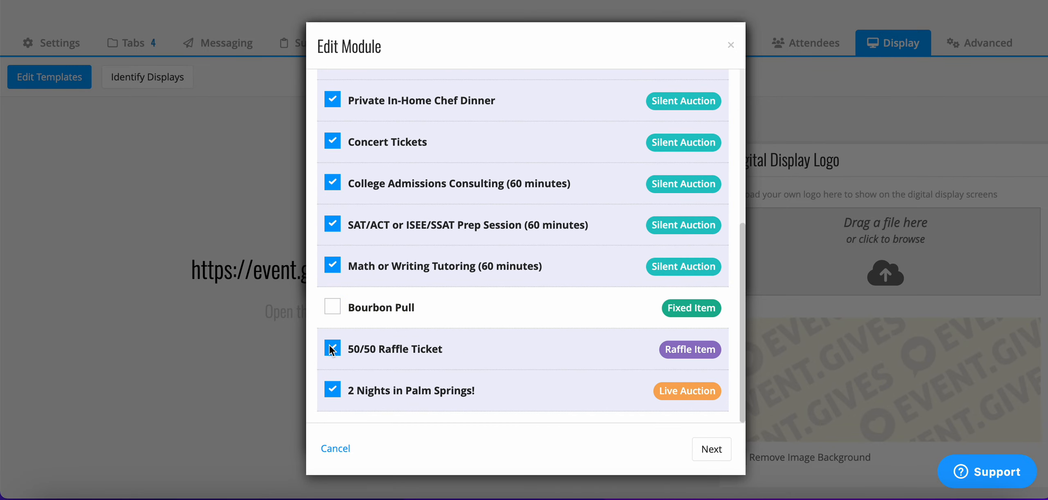
{"action": "left_click", "coordinate": [330, 349]}
{"action": "left_click", "coordinate": [331, 393]}
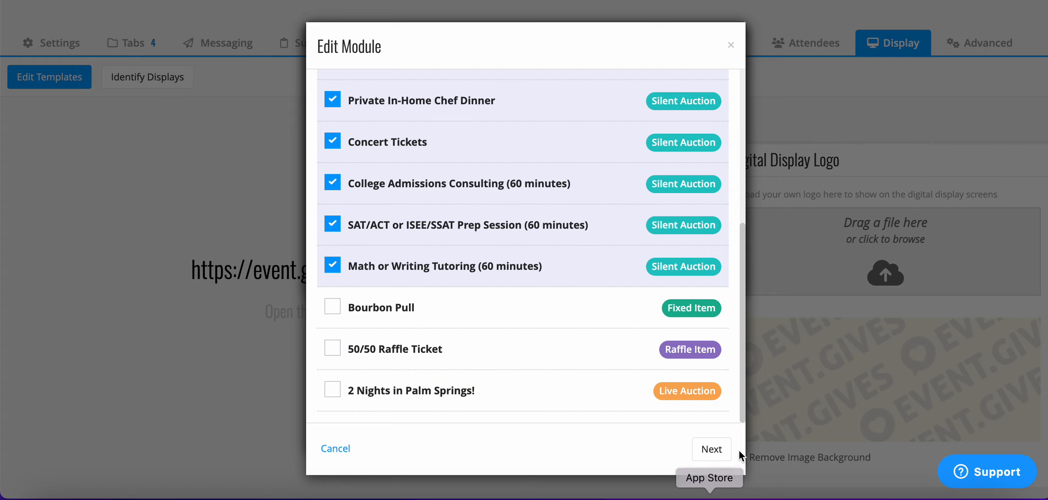
{"action": "left_click", "coordinate": [718, 449]}
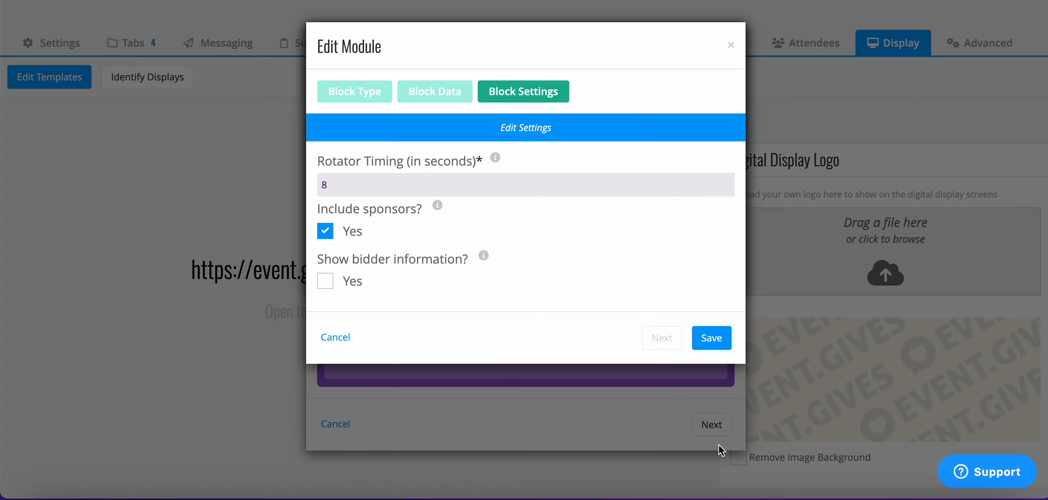
{"action": "left_click", "coordinate": [390, 185]}
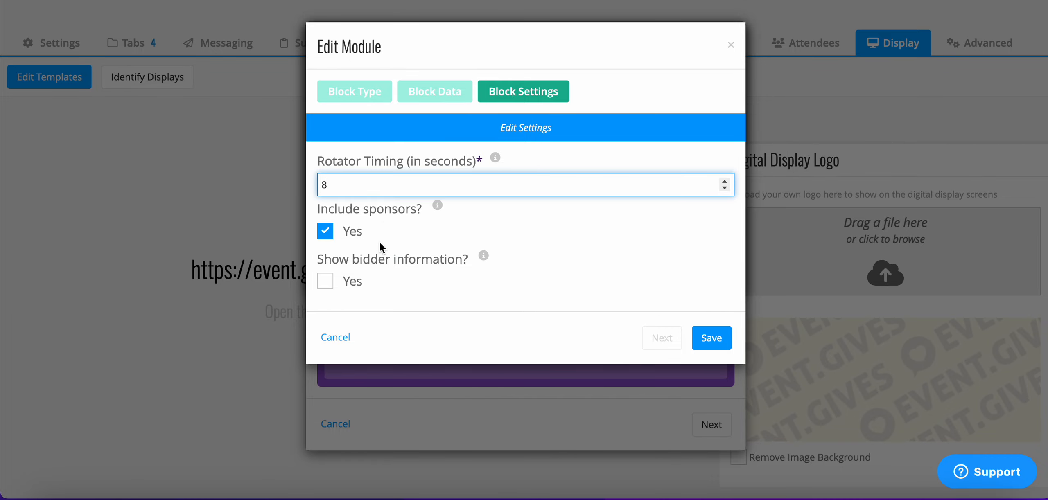
{"action": "left_click", "coordinate": [712, 338]}
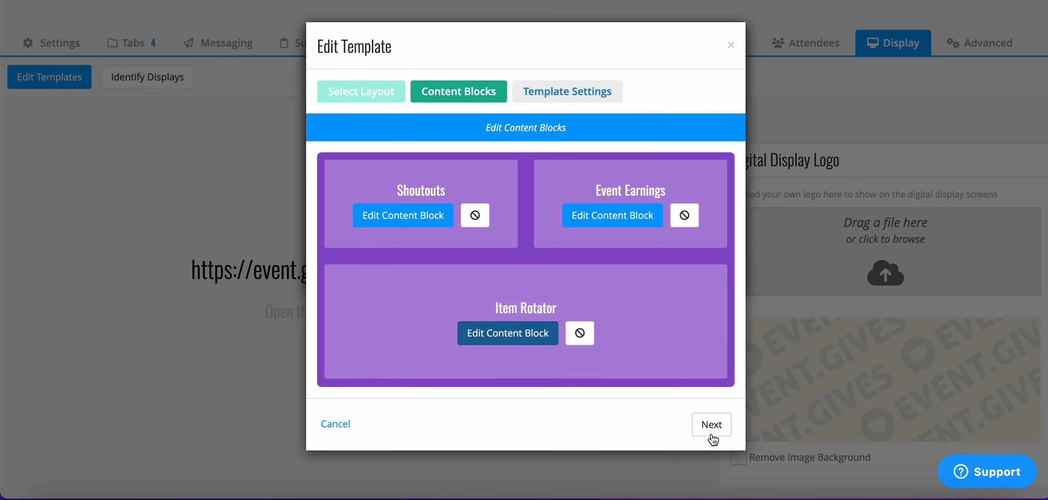
- Name the template Silent Auction 2026, create it and close the template list
{"action": "left_click", "coordinate": [712, 434]}
{"action": "left_click", "coordinate": [500, 183]}
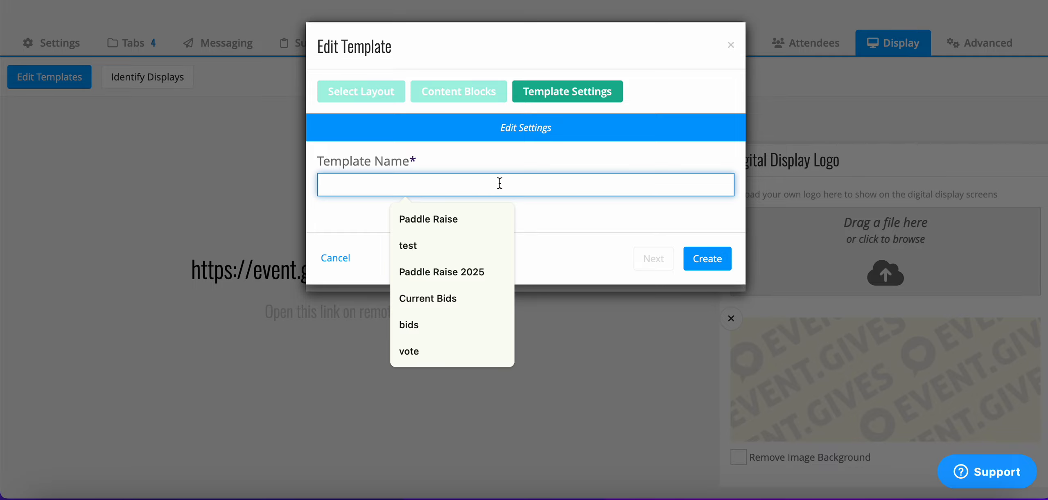
{"action": "type", "text": "Silent "}
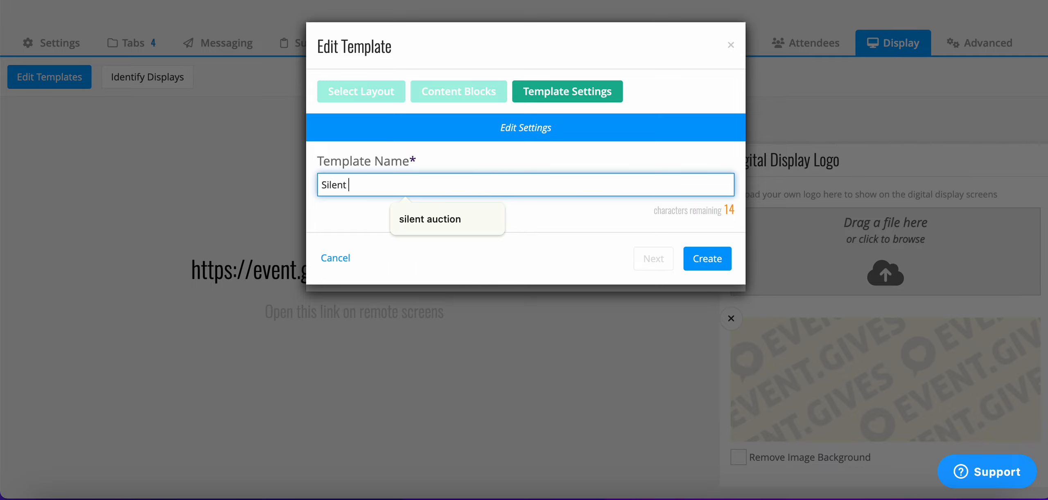
{"action": "type", "text": "Auction "}
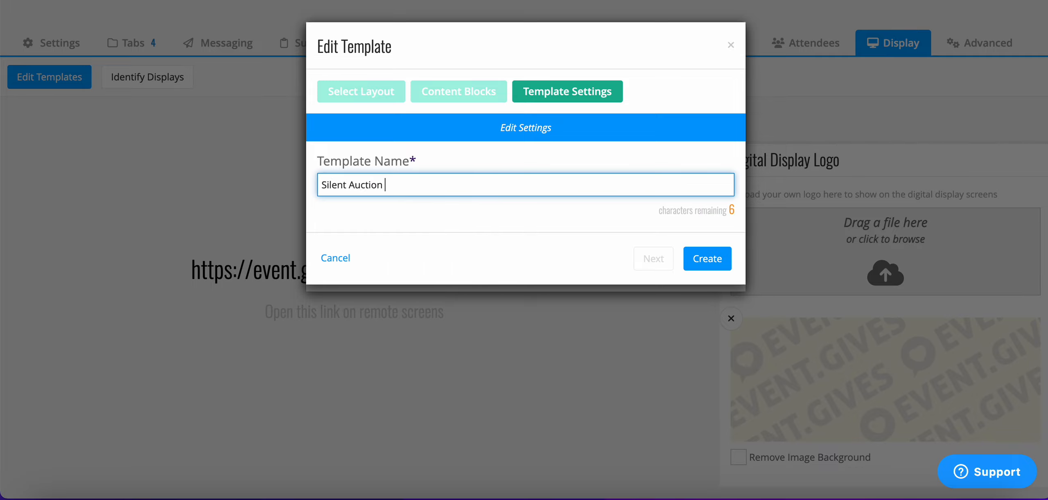
{"action": "type", "text": "2027"}
{"action": "key", "text": "BackSpace"}
{"action": "type", "text": "6"}
{"action": "left_click", "coordinate": [697, 259]}
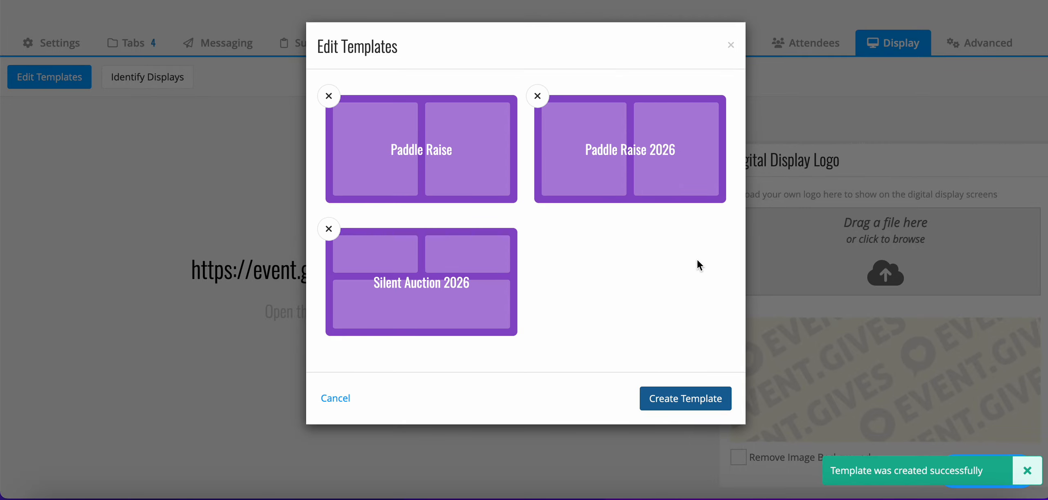
{"action": "left_click", "coordinate": [731, 46]}
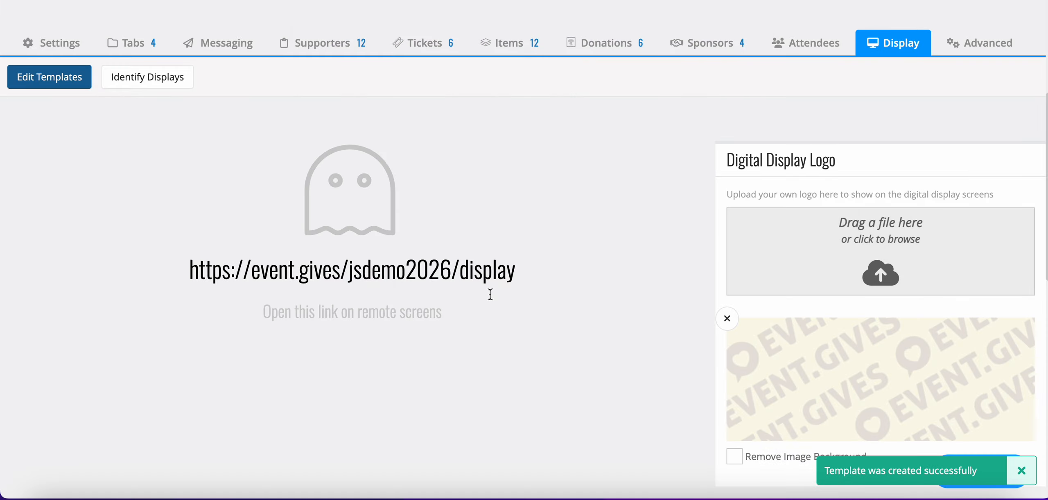
- Copy the event's remote display link and open it in a new browser tab
{"action": "left_click_drag", "start_coordinate": [522, 269], "coordinate": [199, 247]}
{"action": "key", "text": "super+c"}
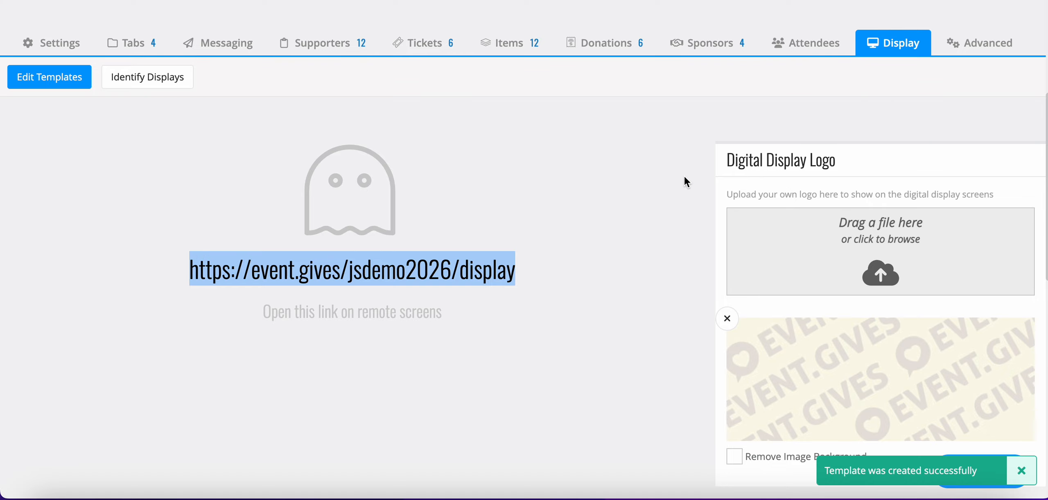
{"action": "key", "text": "super+t"}
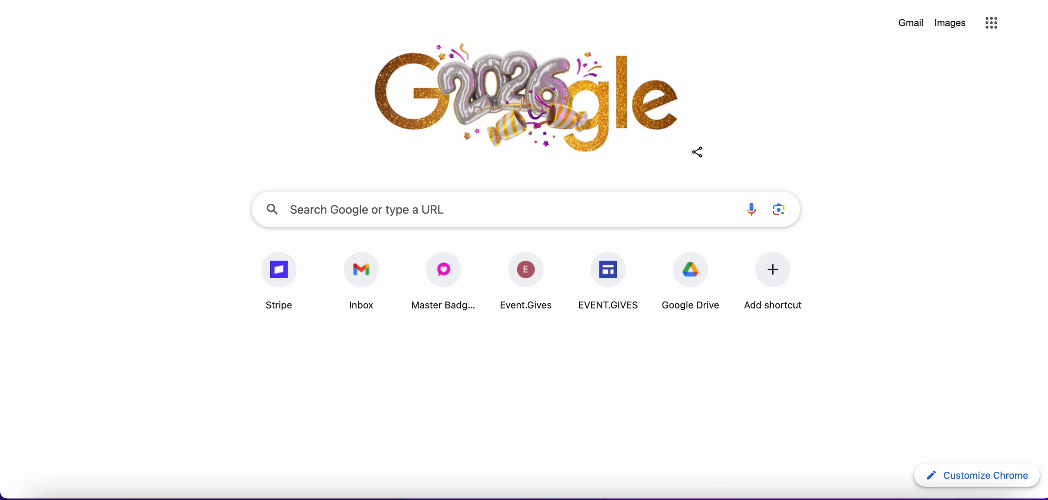
{"action": "key", "text": "super+v"}
{"action": "key", "text": "Return"}
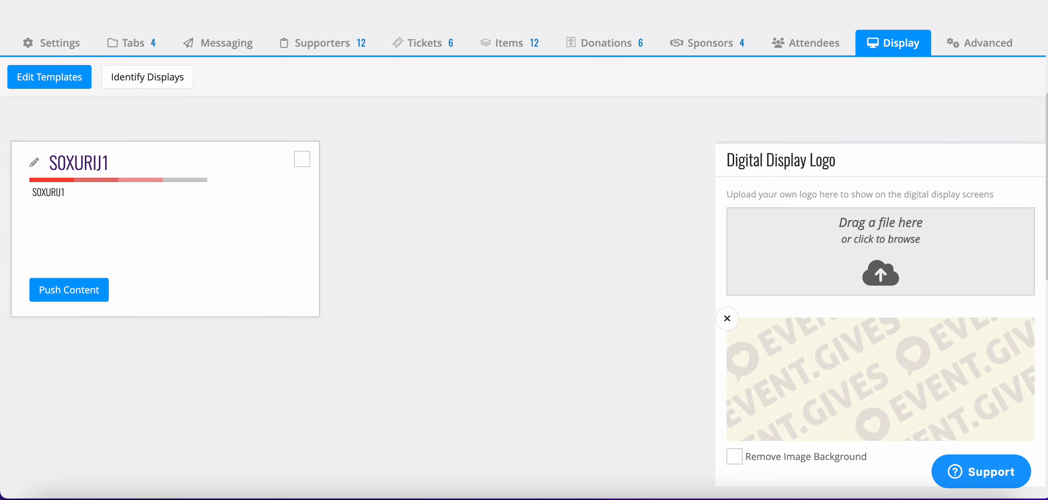
- Push the Silent Auction 2026 template to the connected display from the event manager
{"action": "left_click", "coordinate": [58, 296]}
{"action": "left_click", "coordinate": [397, 141]}
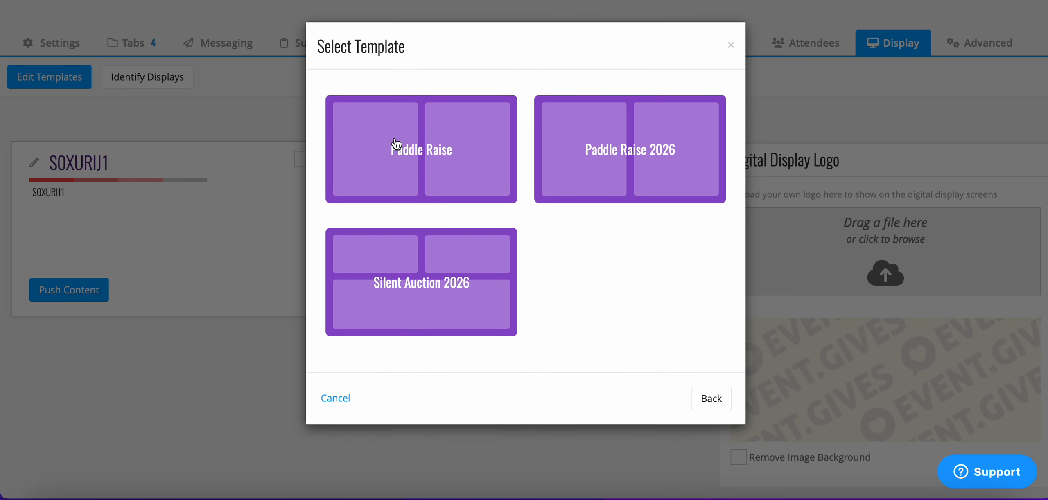
{"action": "left_click", "coordinate": [452, 299]}
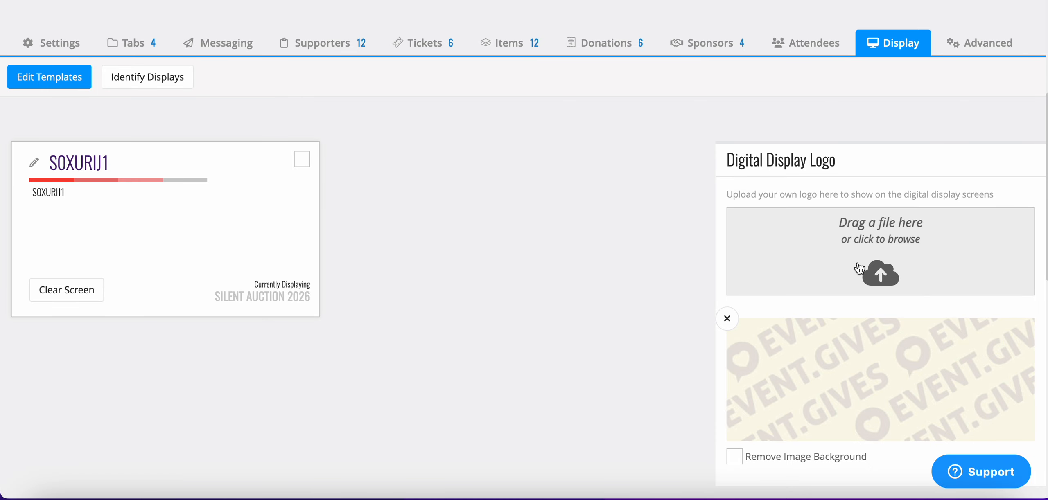
- Rename the connected display as LOBBY
{"action": "scroll", "coordinate": [859, 268], "scroll_direction": "down", "scroll_amount": 10}
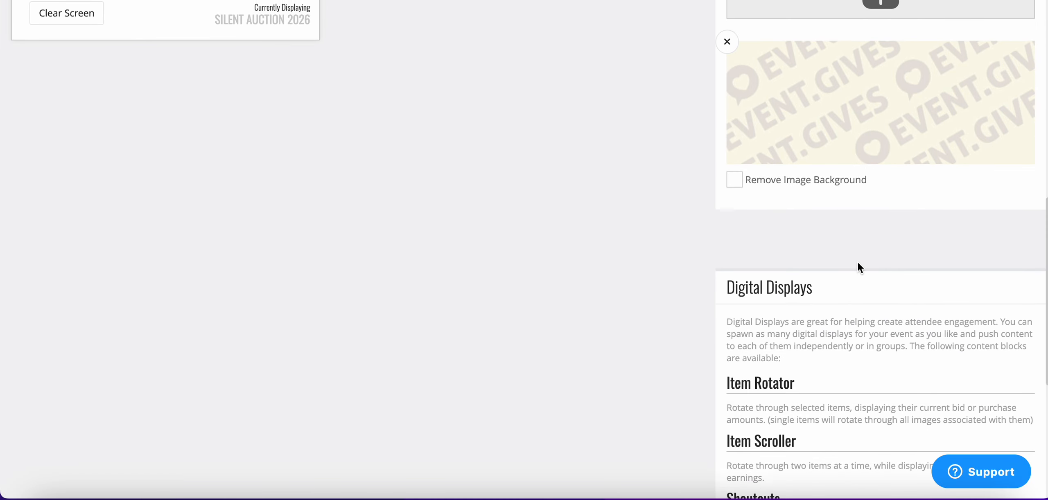
{"action": "scroll", "coordinate": [857, 262], "scroll_direction": "down", "scroll_amount": 4}
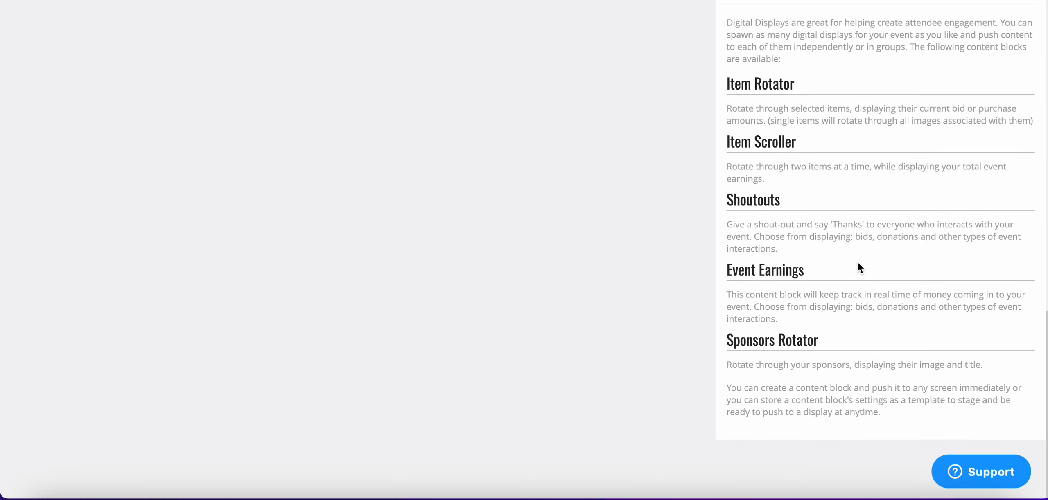
{"action": "scroll", "coordinate": [528, 270], "scroll_direction": "up", "scroll_amount": 15}
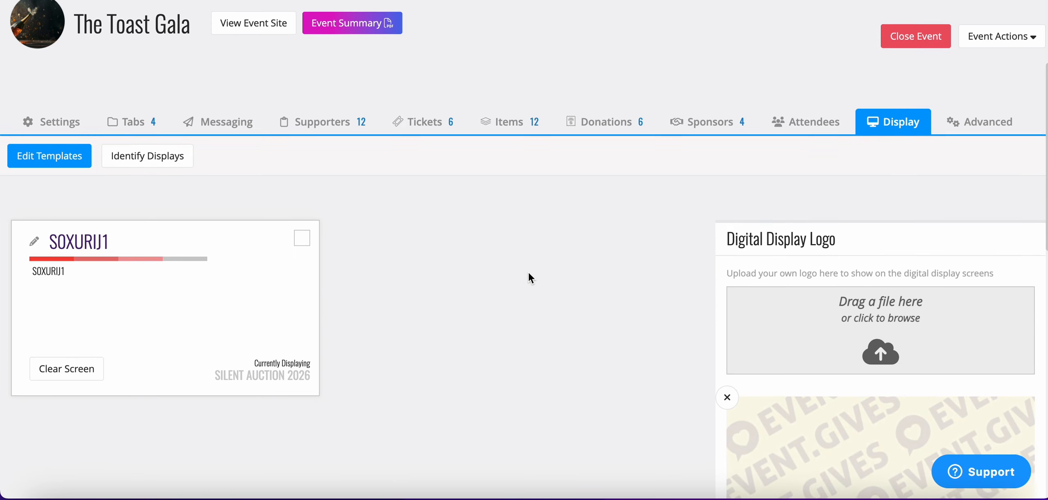
{"action": "left_click", "coordinate": [34, 248]}
{"action": "left_click_drag", "start_coordinate": [146, 247], "coordinate": [0, 245]}
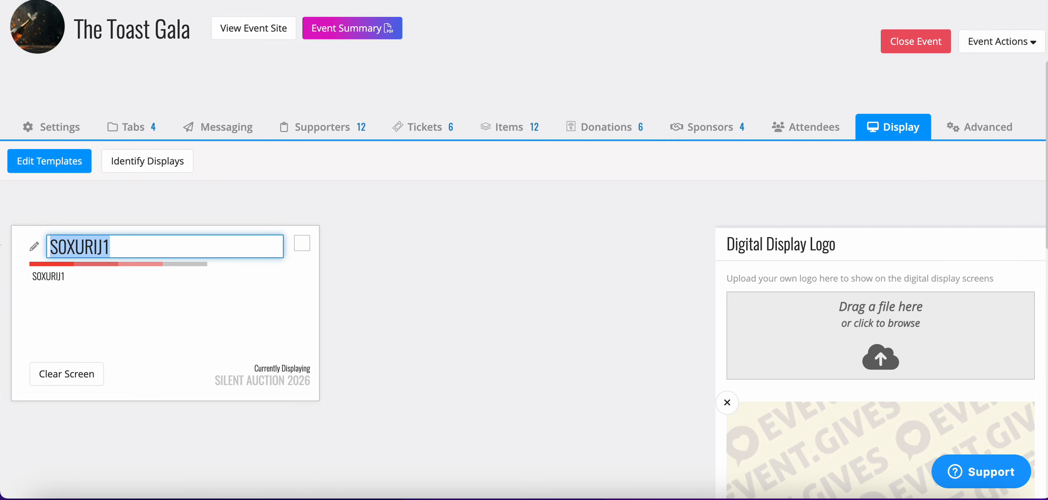
{"action": "key", "text": "BackSpace"}
{"action": "type", "text": "LOBBY"}
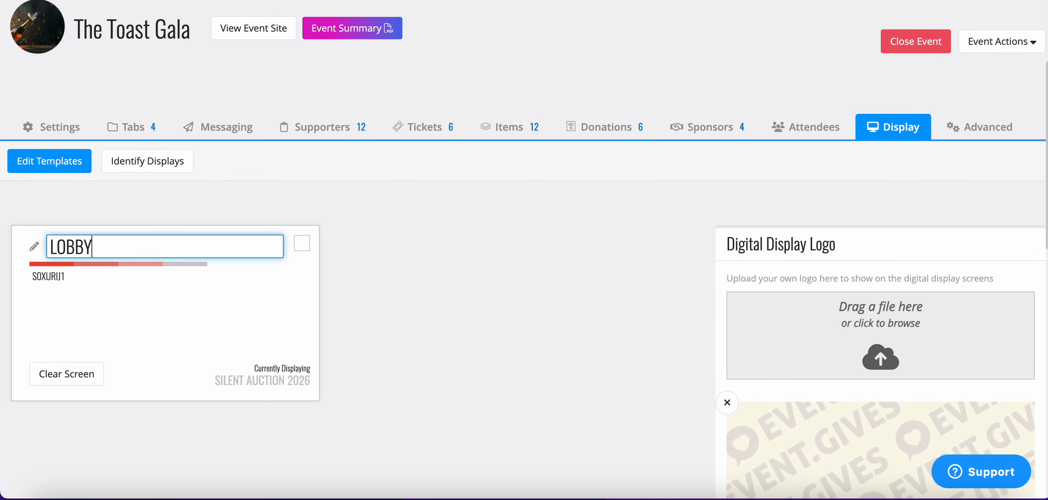
{"action": "key", "text": "Return"}
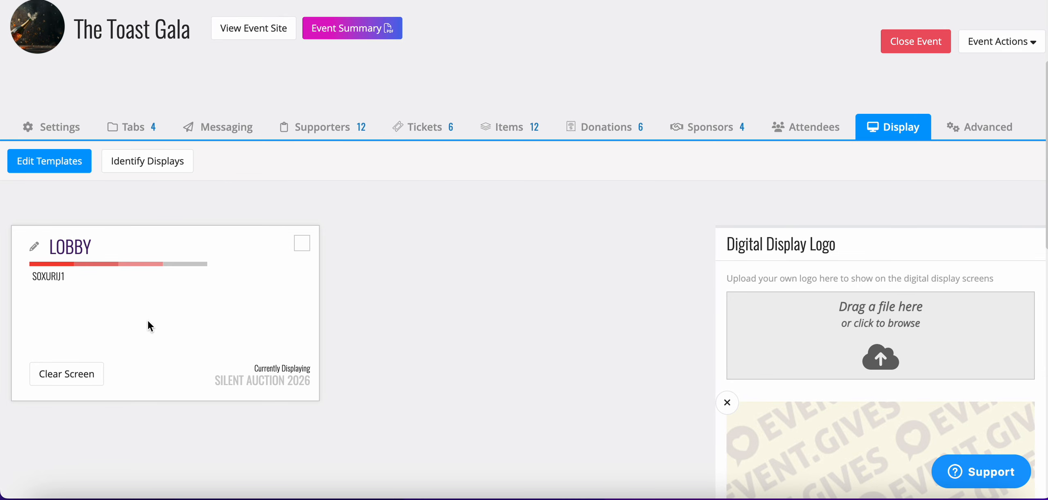